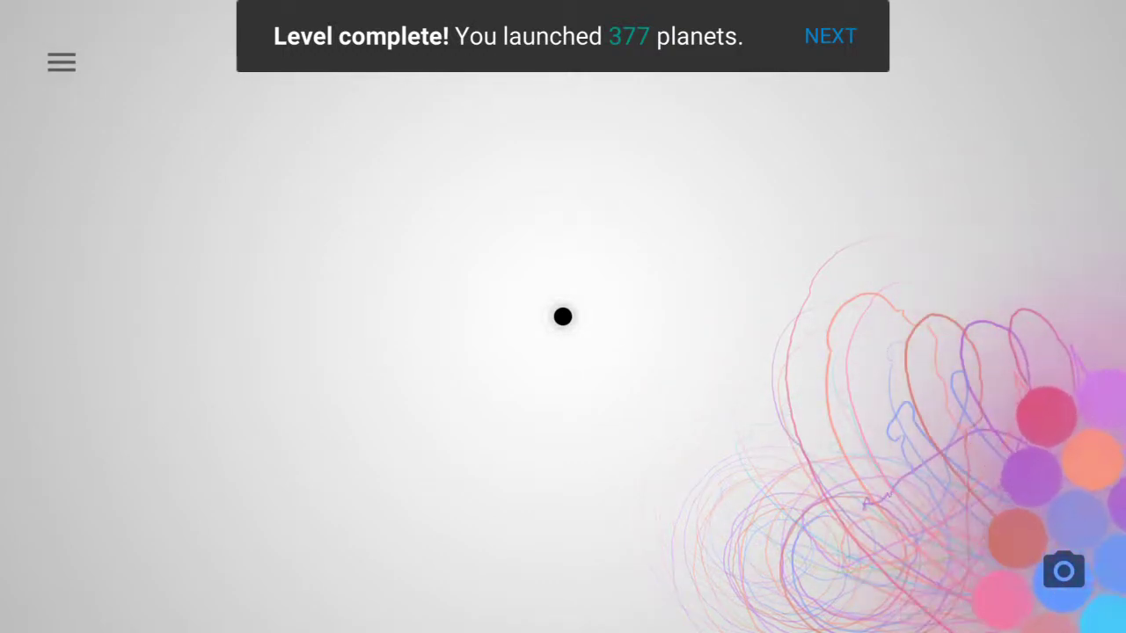
- Open the level-complete summary for the 377-planet level, then pull down the notification shade
{"action": "left_click", "coordinate": [830, 36]}
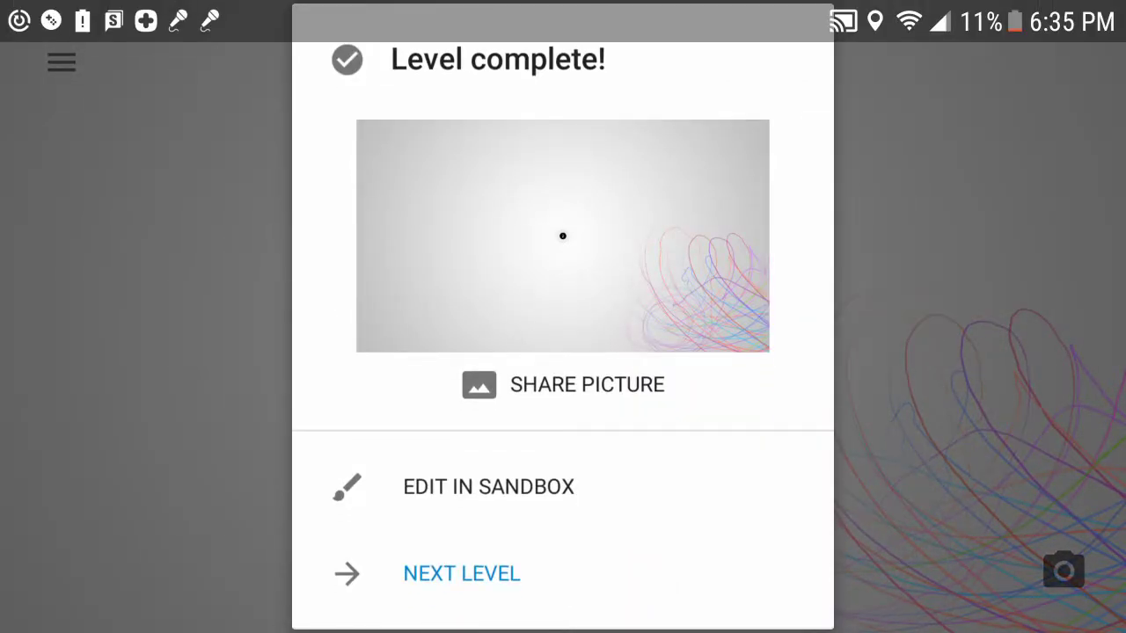
{"action": "left_click_drag", "start_coordinate": [563, 8], "coordinate": [563, 352]}
{"action": "scroll", "coordinate": [563, 352], "scroll_direction": "down", "scroll_amount": 5}
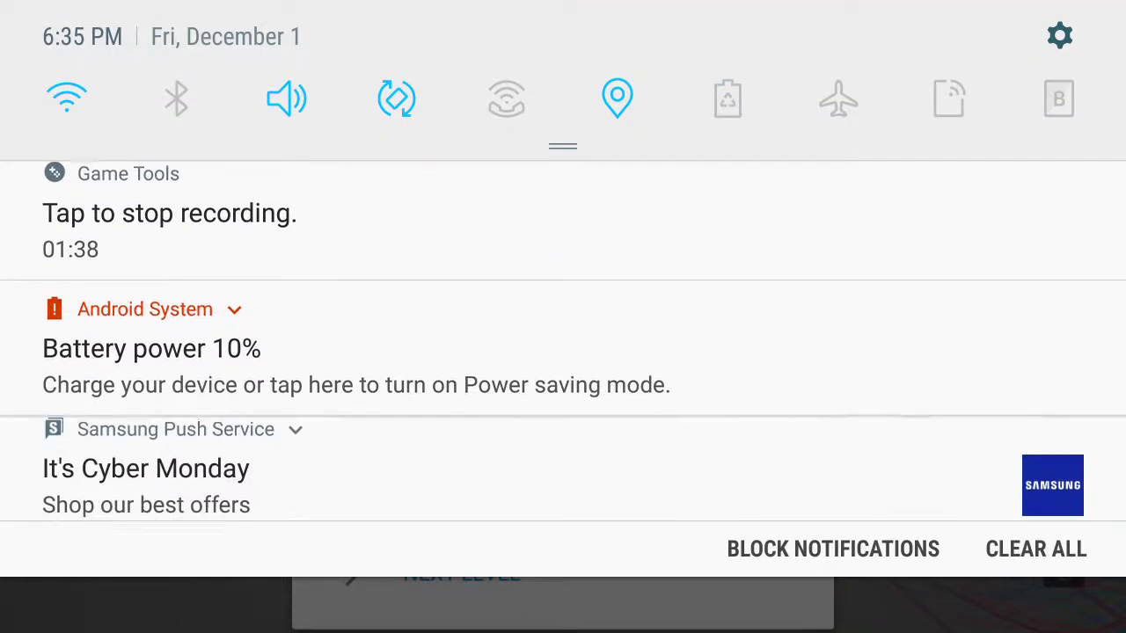
{"action": "scroll", "coordinate": [562, 352], "scroll_direction": "up", "scroll_amount": 5}
- Swipe the notification shade away to return to the game's Level 32 intro
{"action": "left_click_drag", "start_coordinate": [563, 563], "coordinate": [563, 88]}
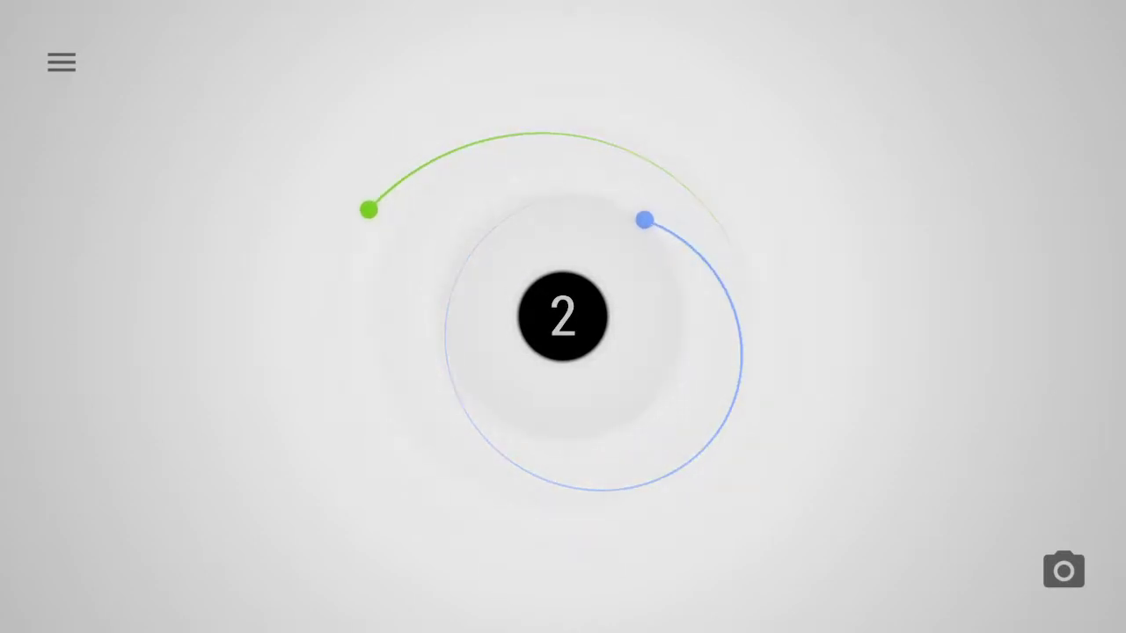
- Launch a planet toward the black hole, then open Level 32's 13-planet completion summary
{"action": "left_click_drag", "start_coordinate": [779, 368], "coordinate": [809, 488]}
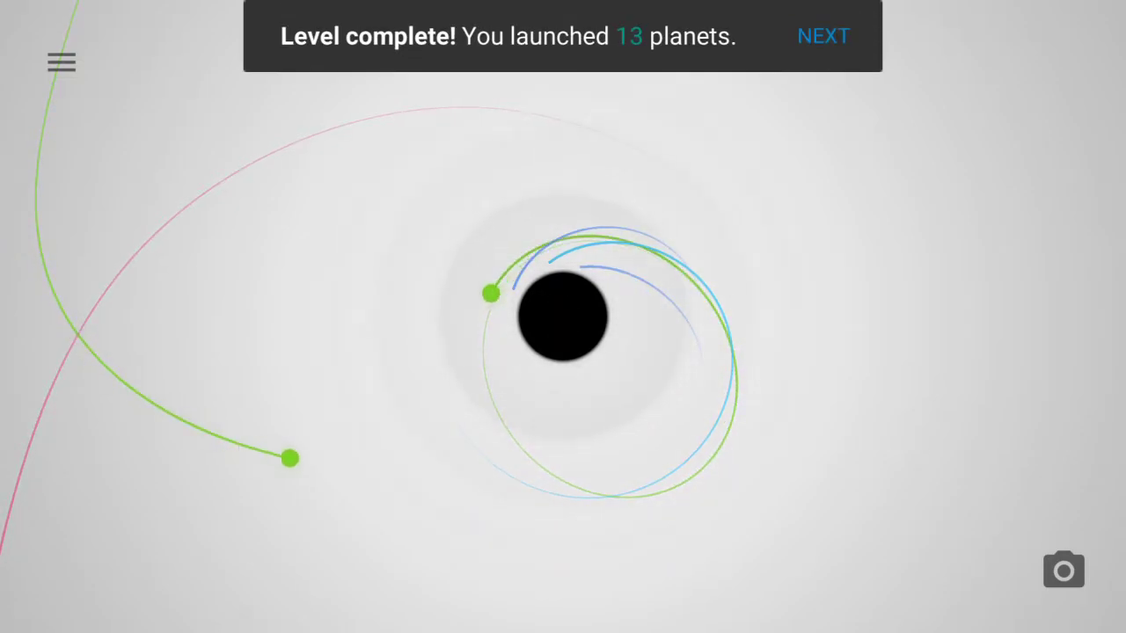
{"action": "left_click", "coordinate": [823, 36]}
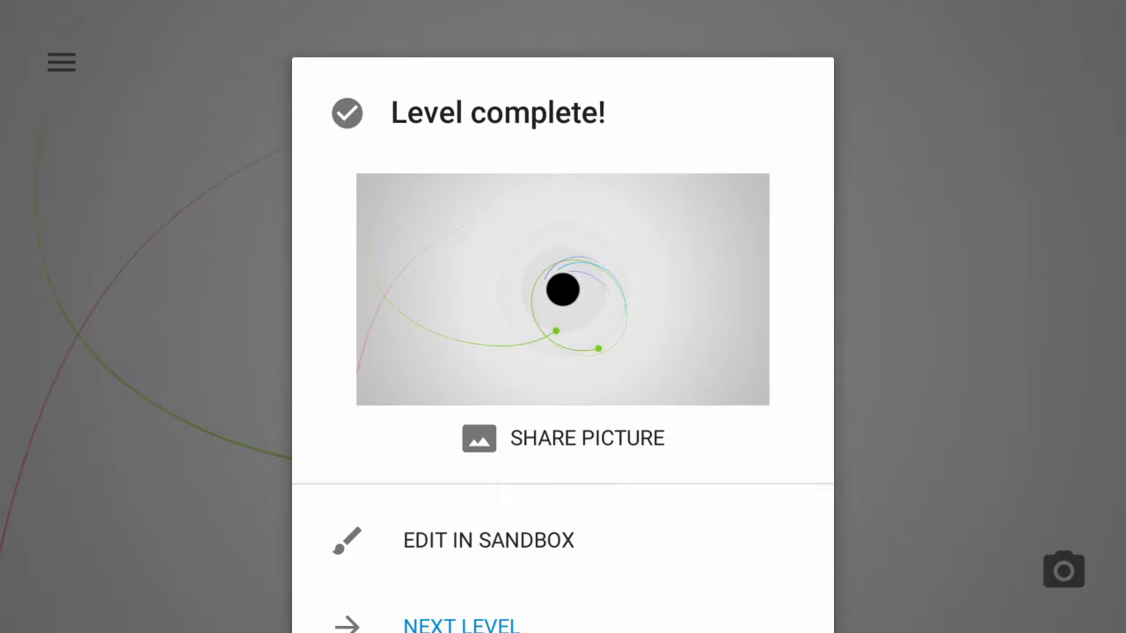